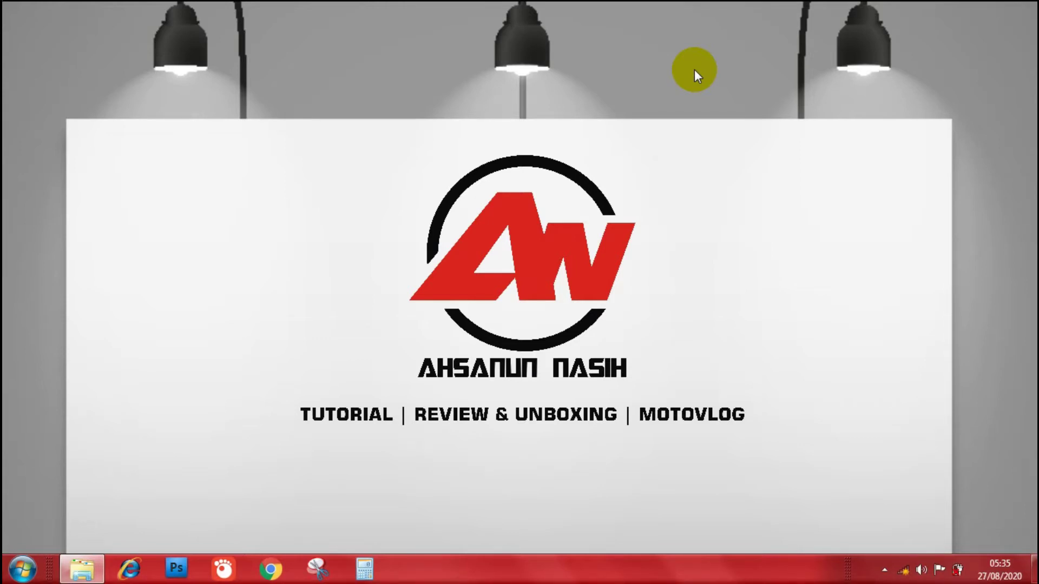
Refresh the desktop, launch Audacity and dismiss its welcome window
right_click(619, 105)
click(631, 148)
click(21, 569)
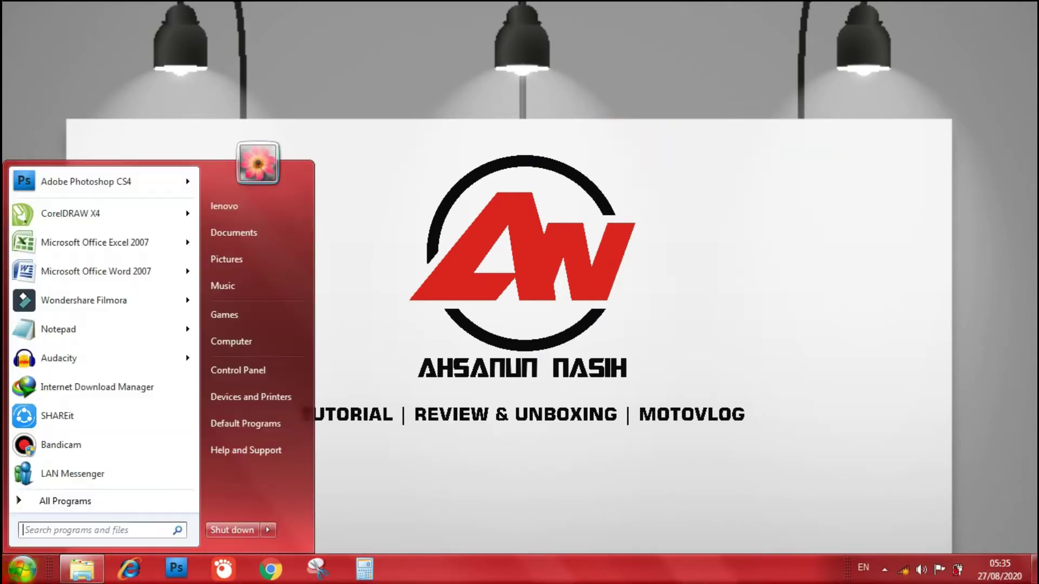
click(106, 359)
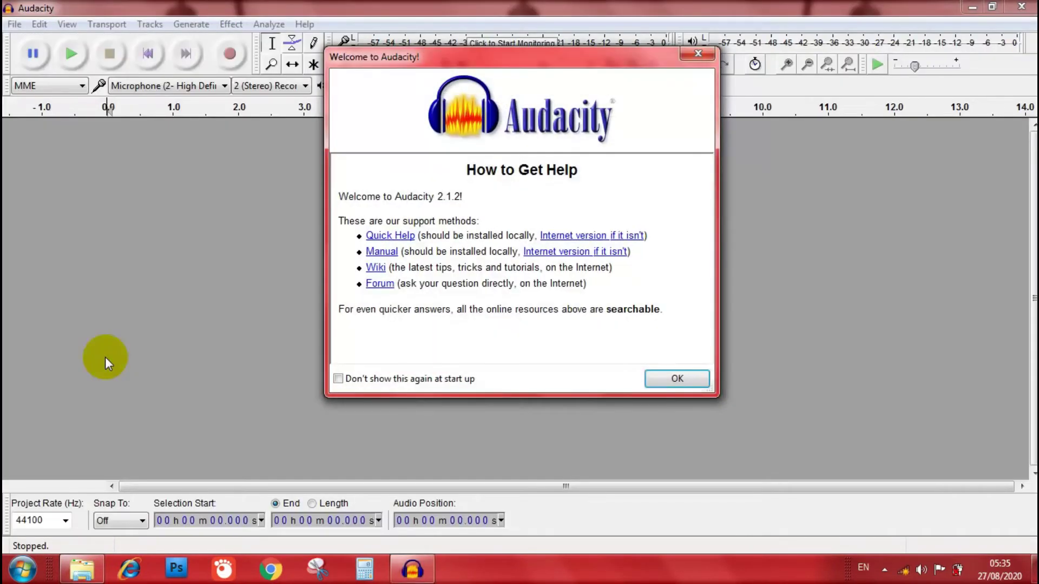
click(701, 379)
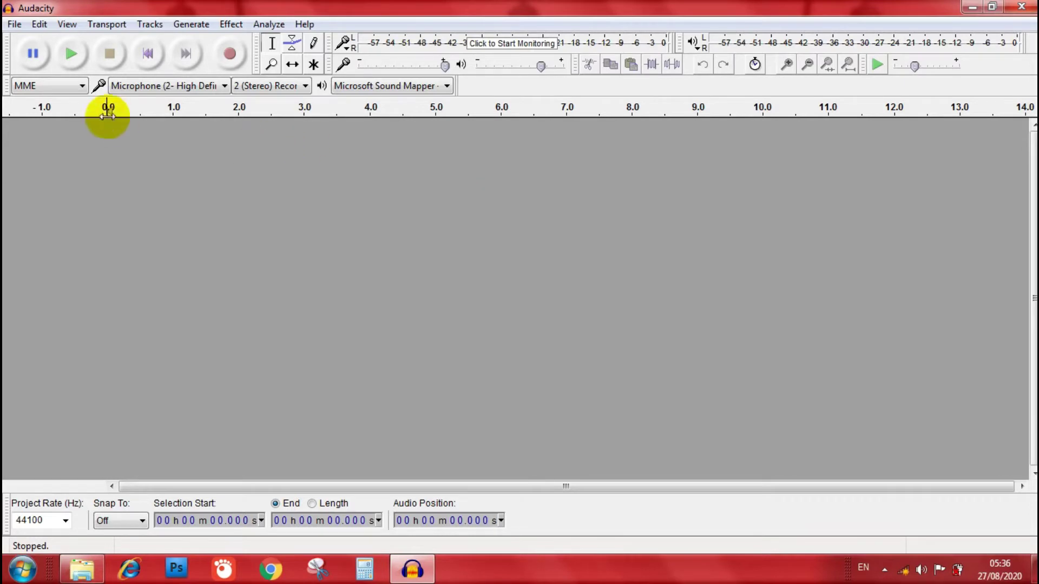
Open the MP3 recording TUTORIAL CARA MEMBUAT STEMPEL MUDAH DAN CEPAT from the 27 AGUSTUS 2020 folder
click(15, 24)
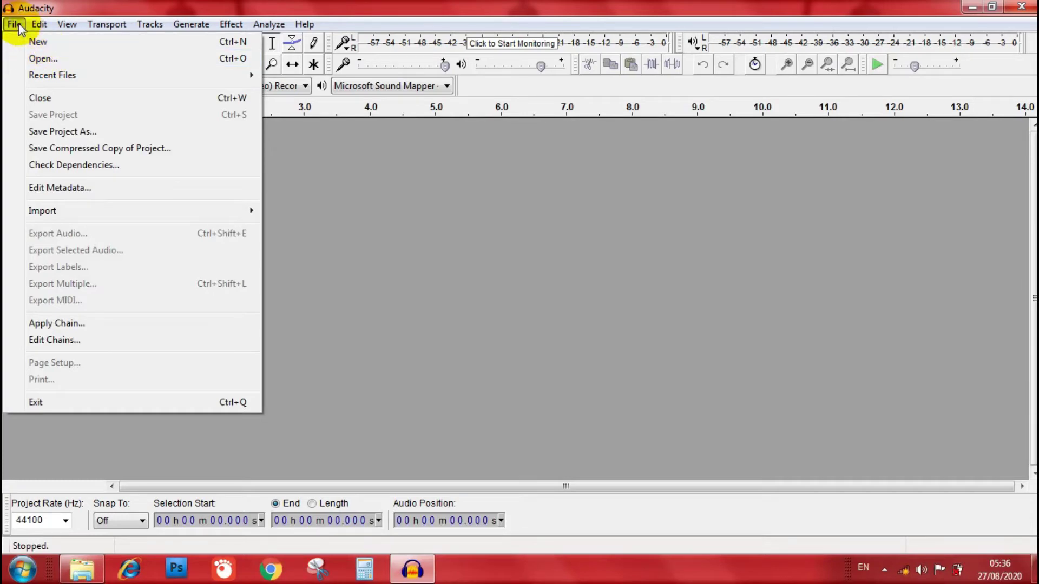
click(35, 59)
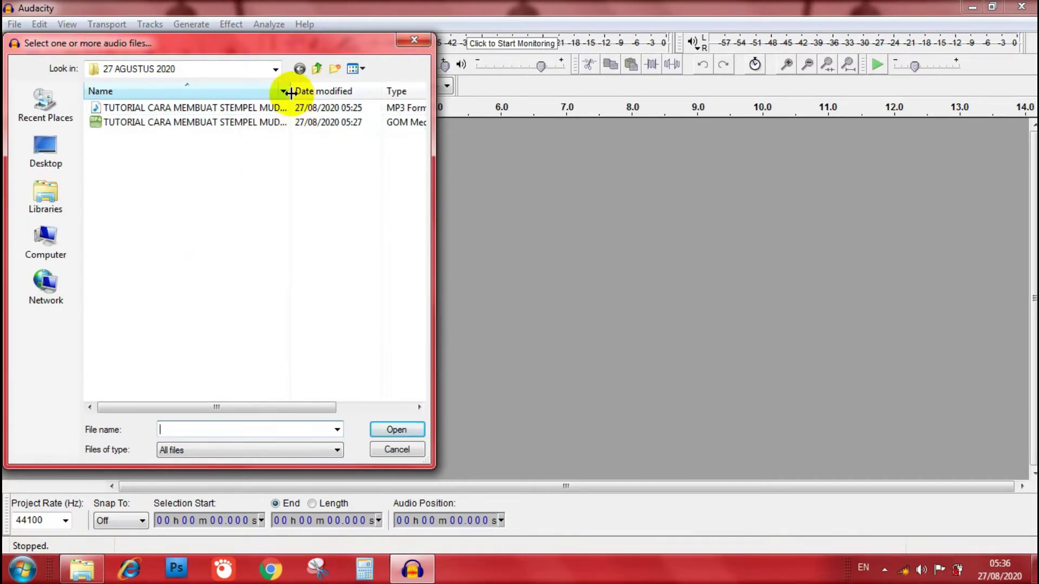
drag(291, 91, 346, 93)
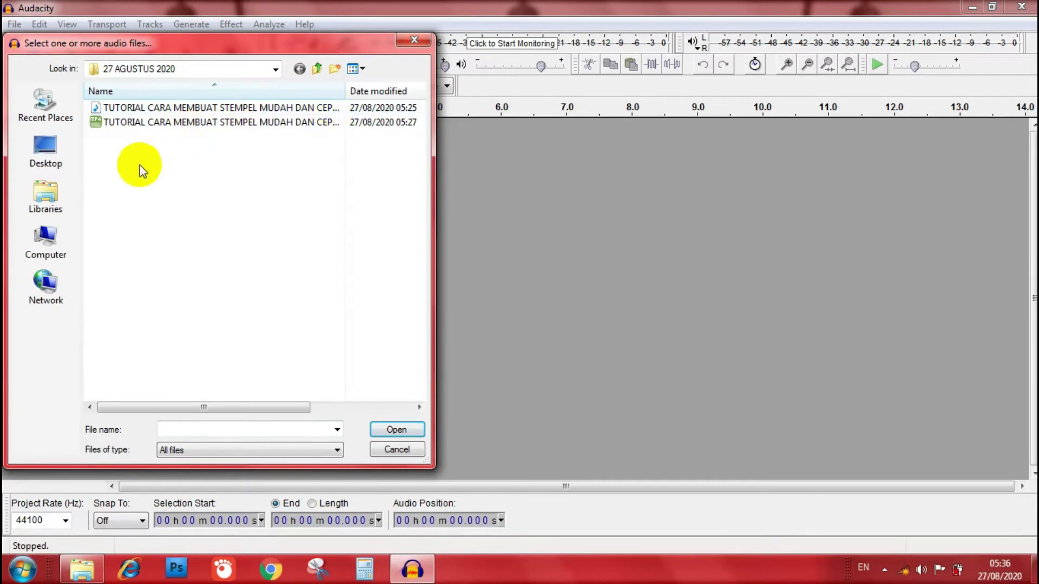
click(139, 111)
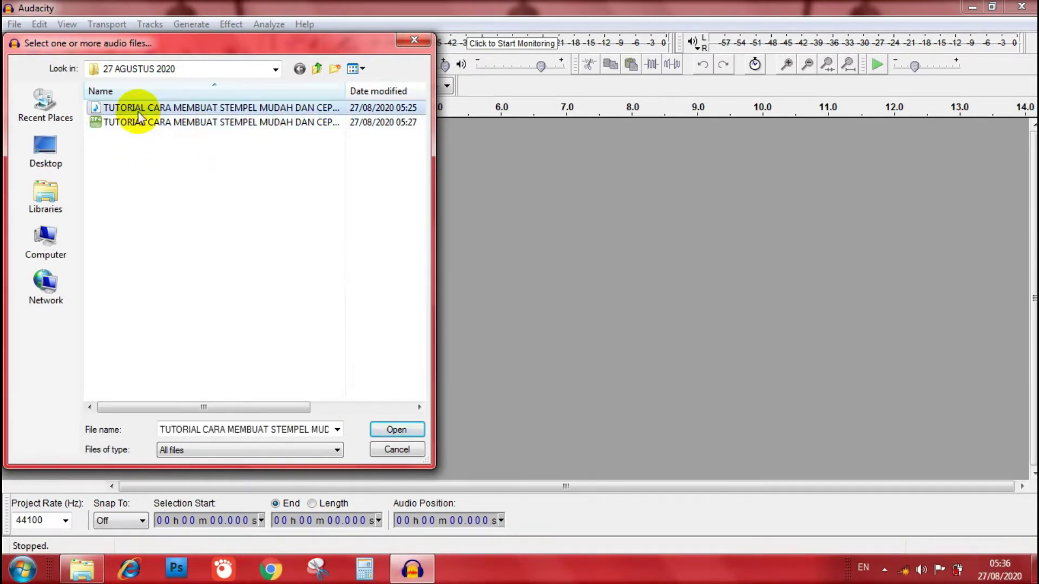
drag(435, 118, 541, 113)
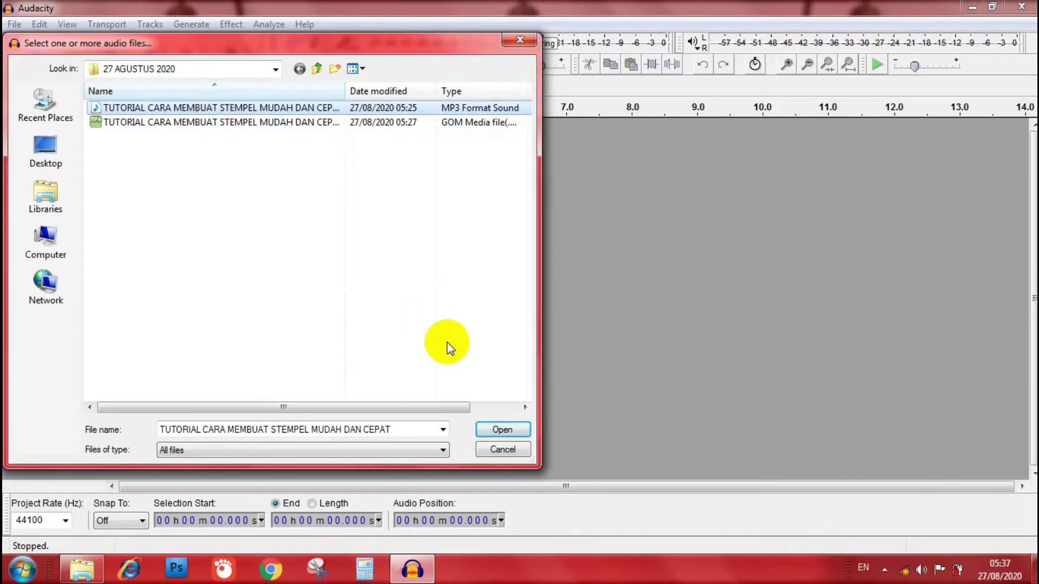
click(502, 430)
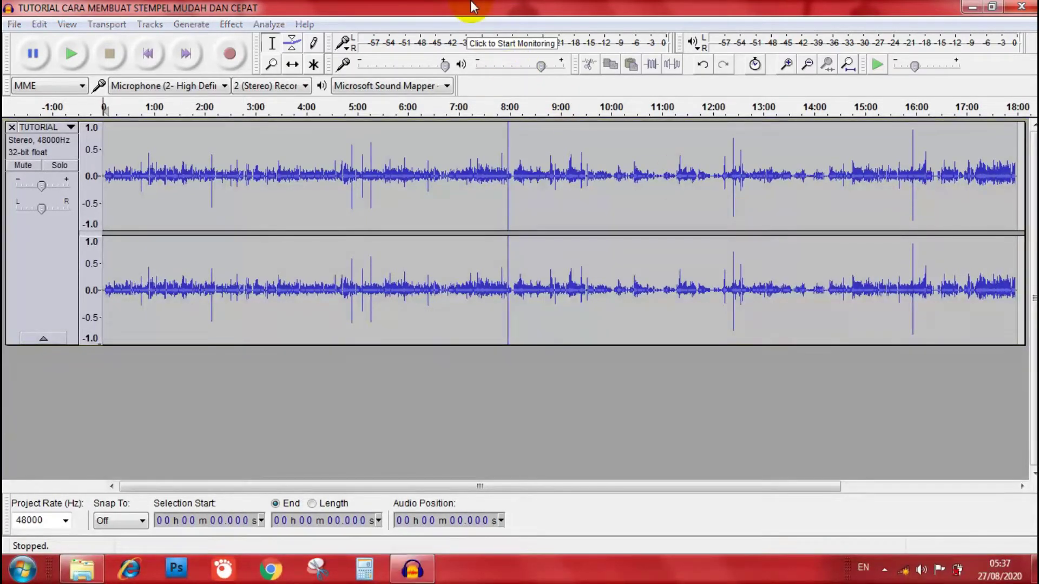
Select the voiceless noise at the track's start, from about 0.1 to 3.6 seconds, and play a bit of it
mouse_move(471, 7)
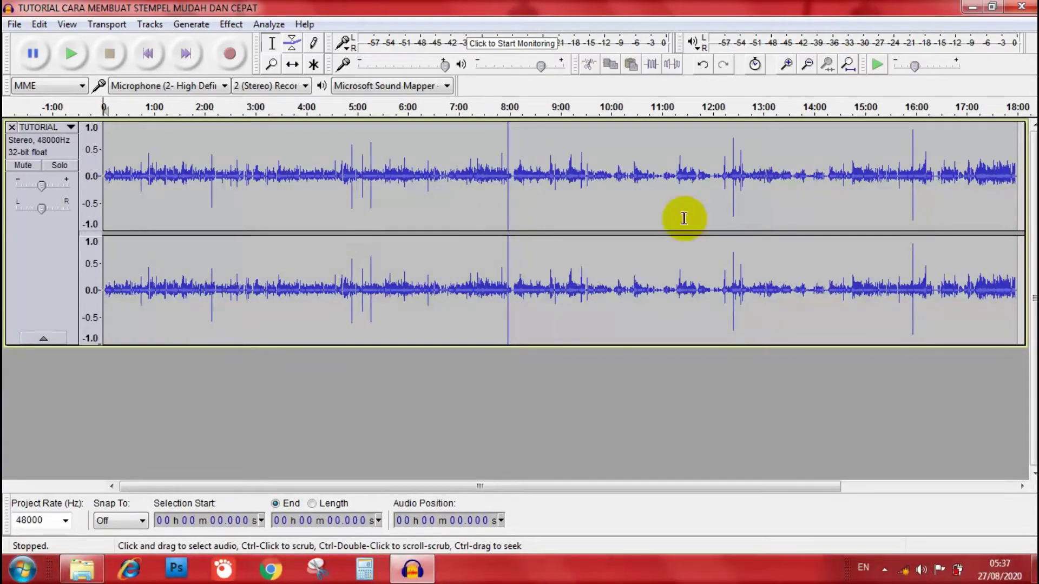
double_click(791, 65)
click(792, 65)
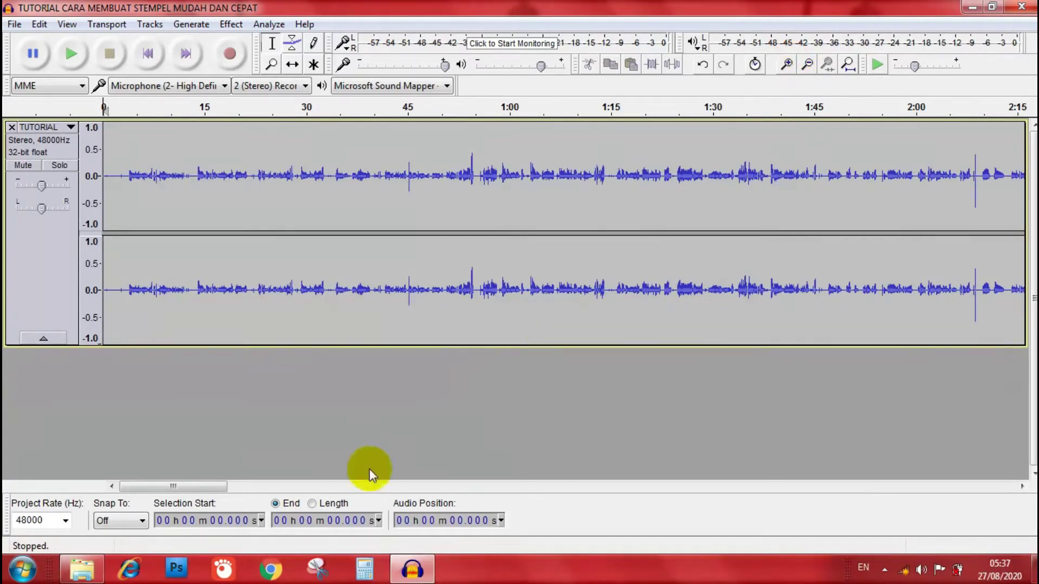
click(788, 64)
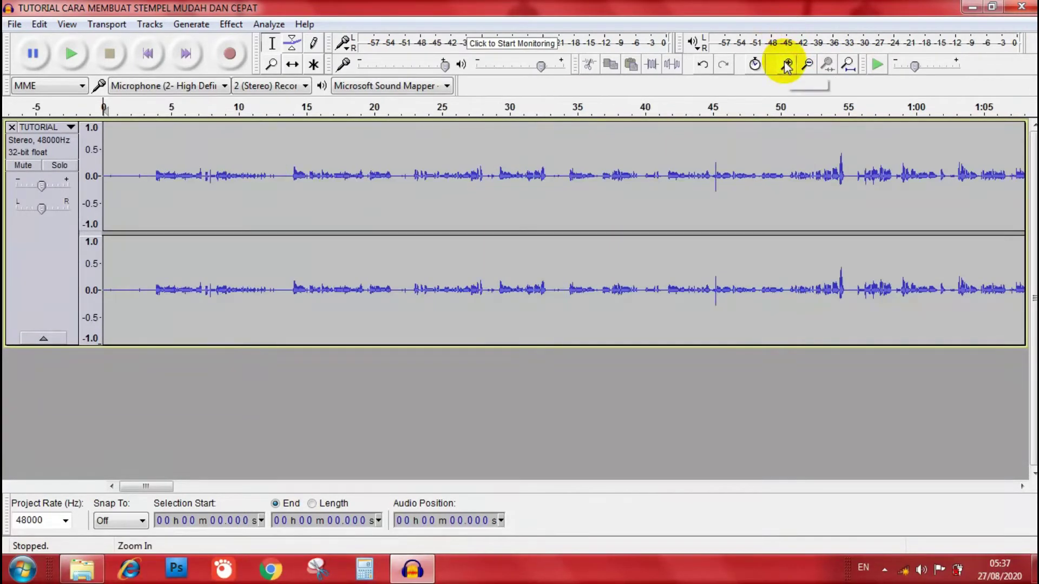
click(787, 65)
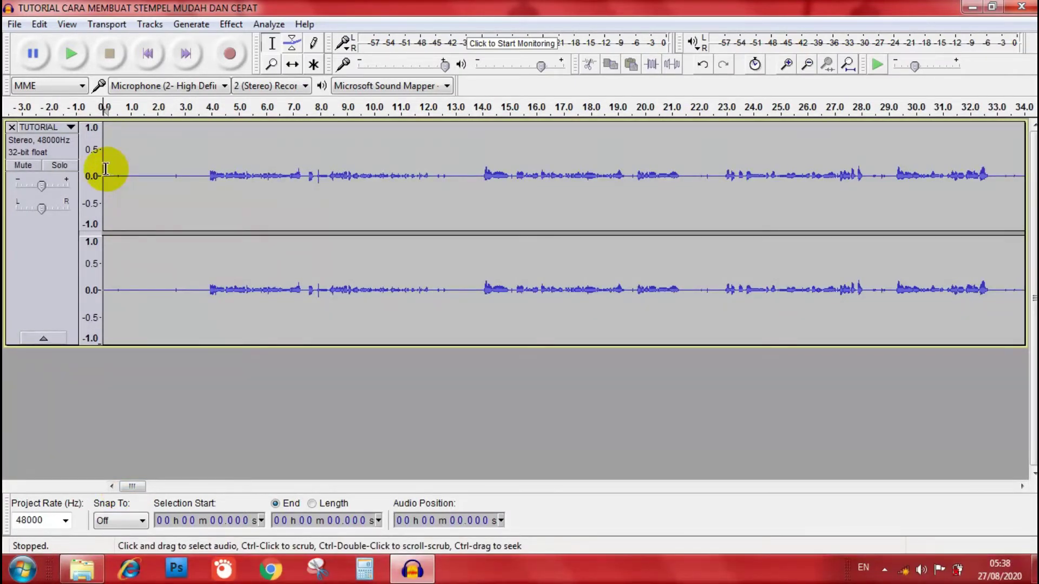
drag(105, 169, 200, 181)
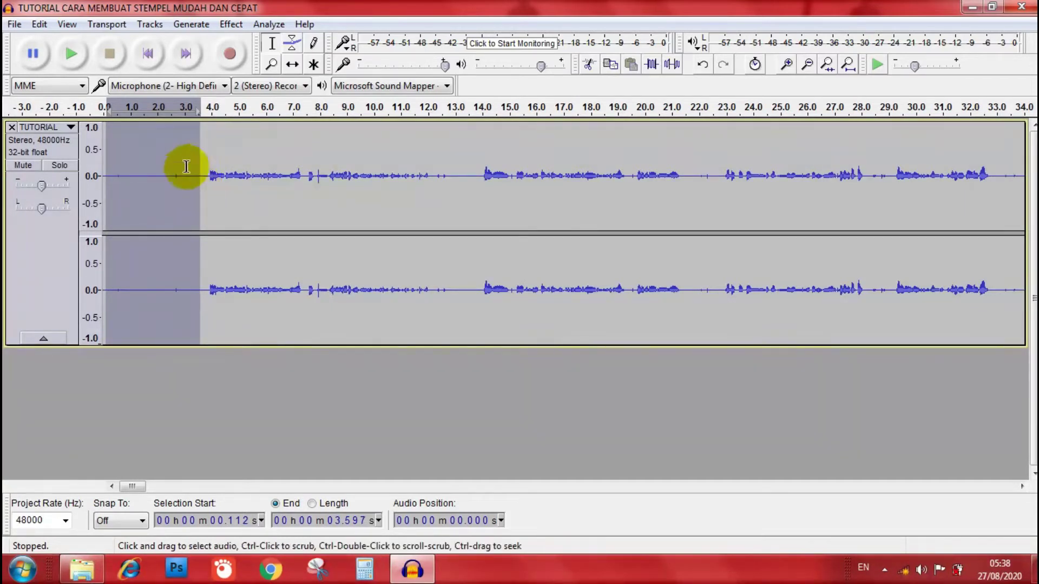
click(101, 107)
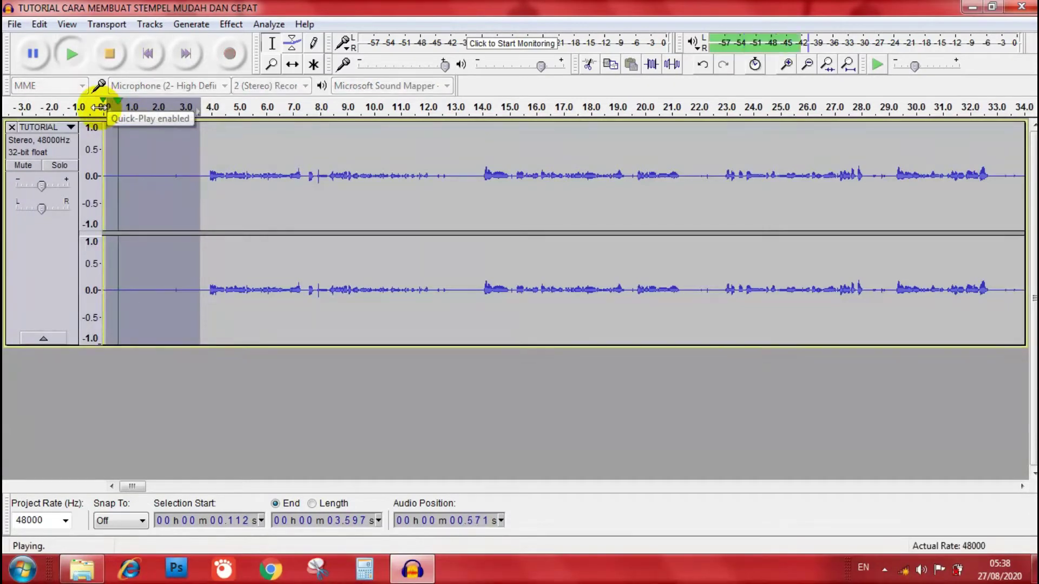
click(107, 54)
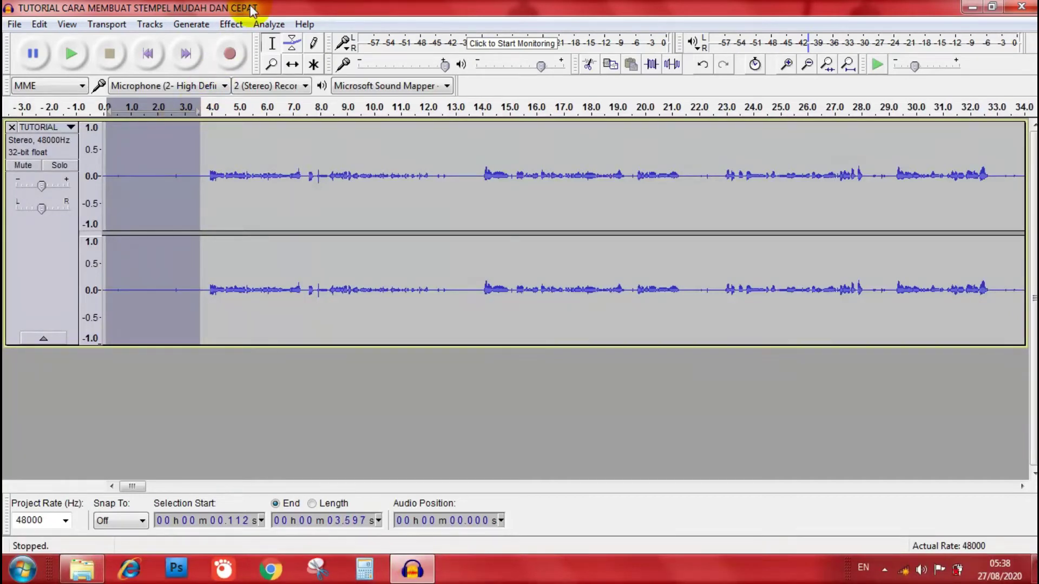
Capture a noise profile from the selected voiceless opening with the Noise Reduction effect
click(232, 25)
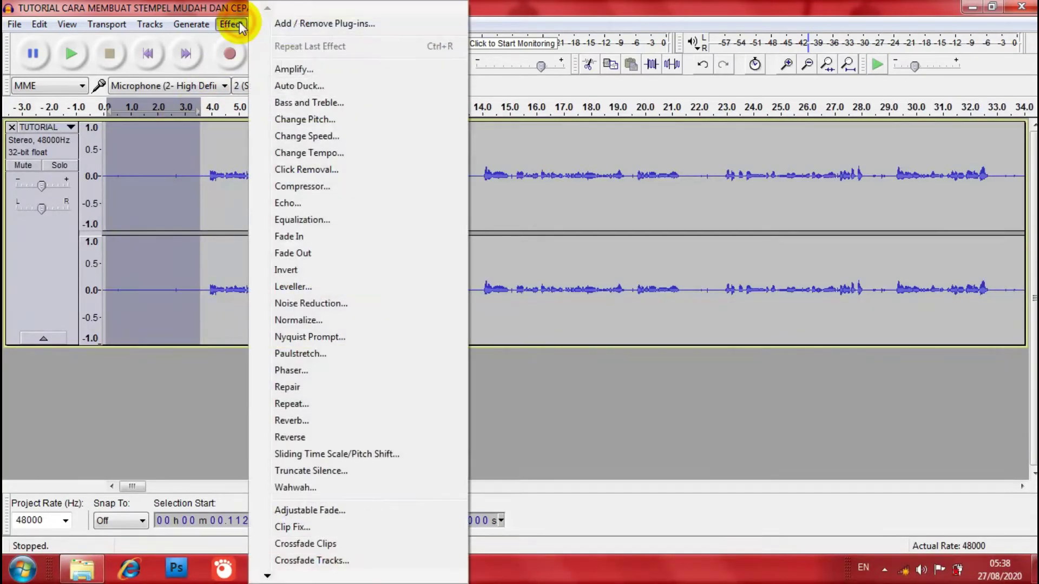
click(348, 305)
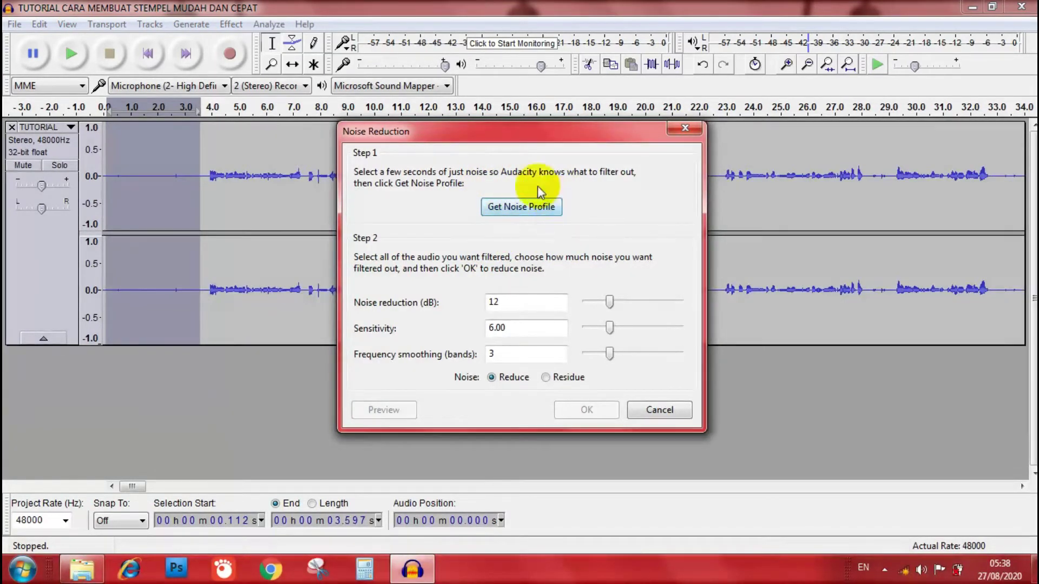
click(517, 208)
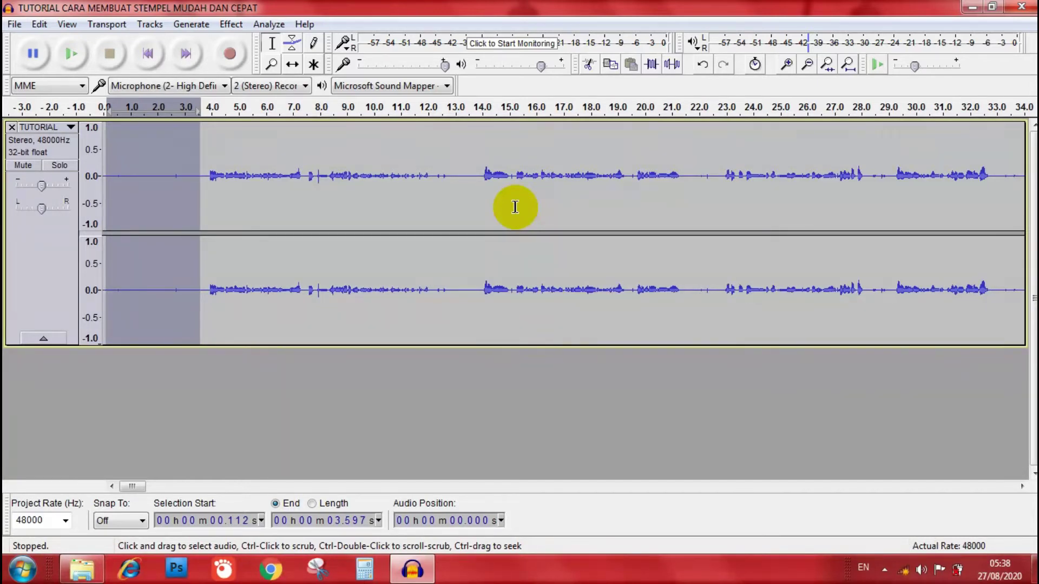
Apply Noise Reduction to the whole track with 12 dB reduction, sensitivity 6.00 and 3 smoothing bands, and play back the result
key(ctrl+a)
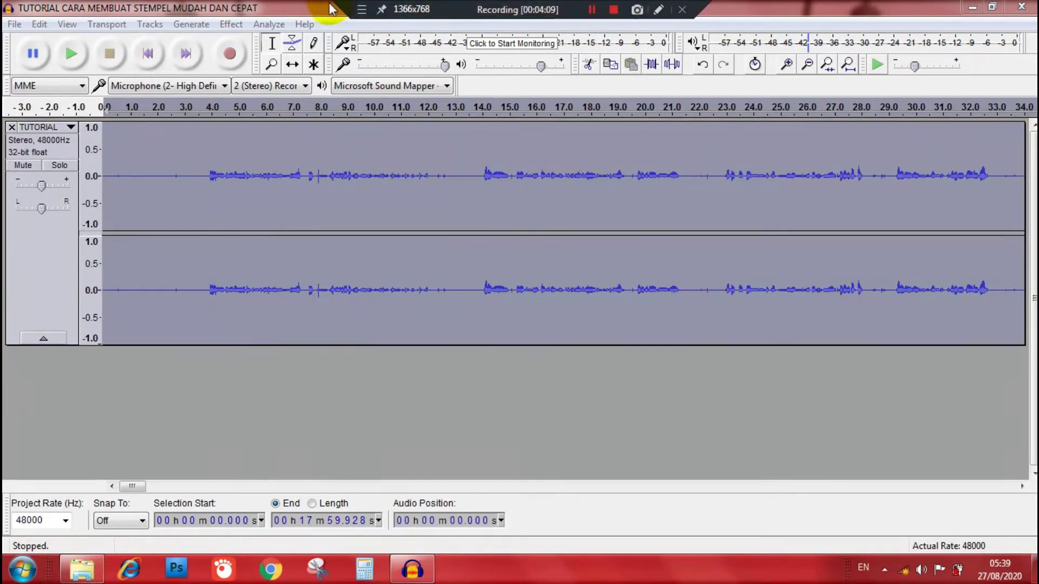
click(229, 27)
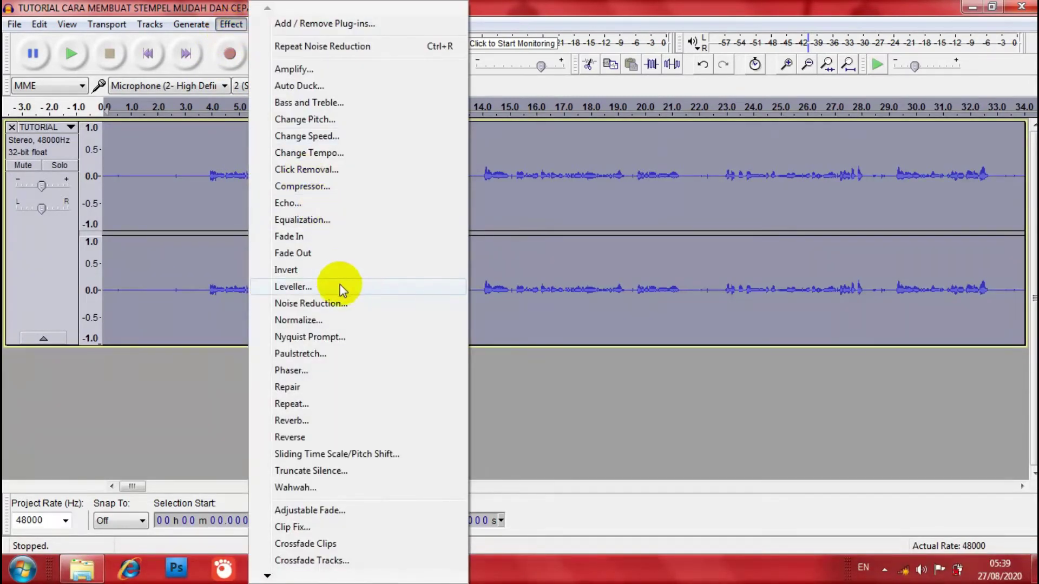
click(338, 303)
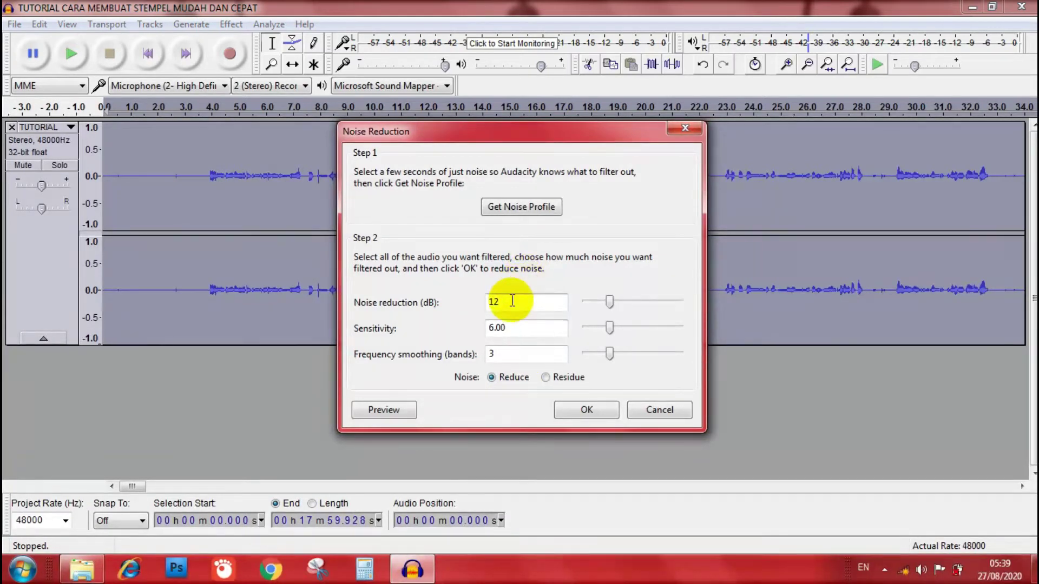
click(522, 328)
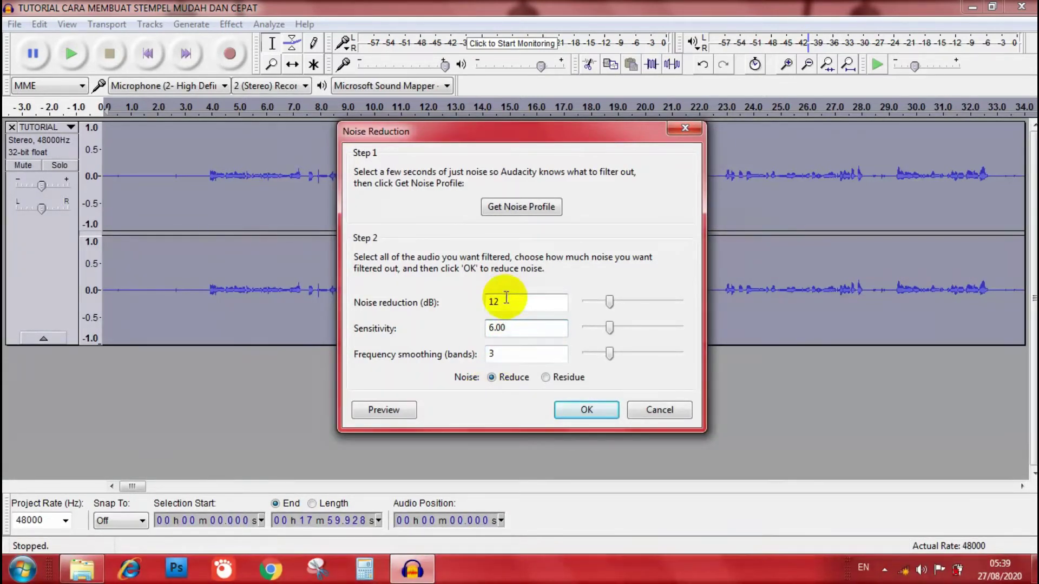
click(507, 352)
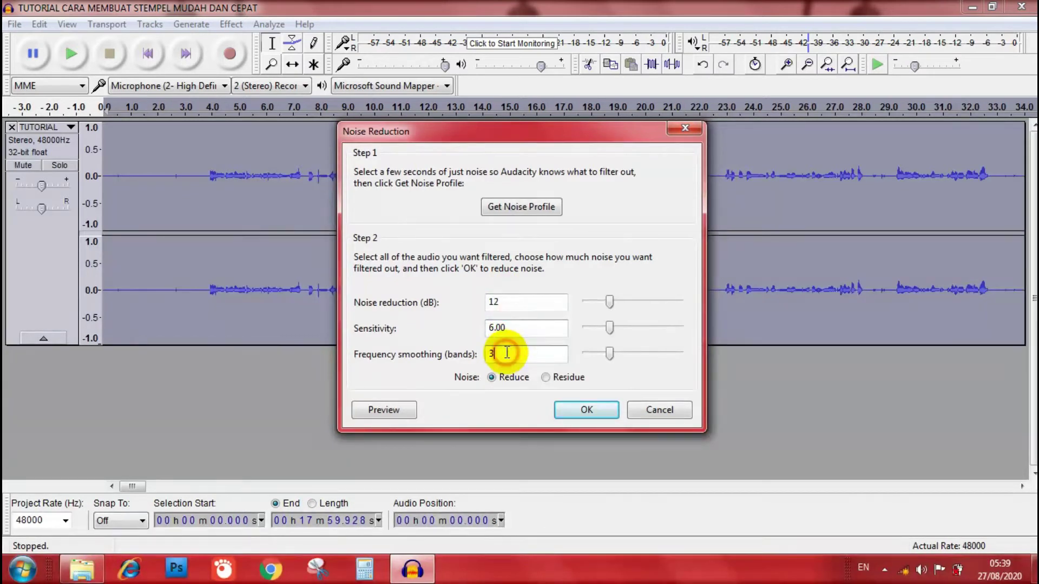
click(514, 302)
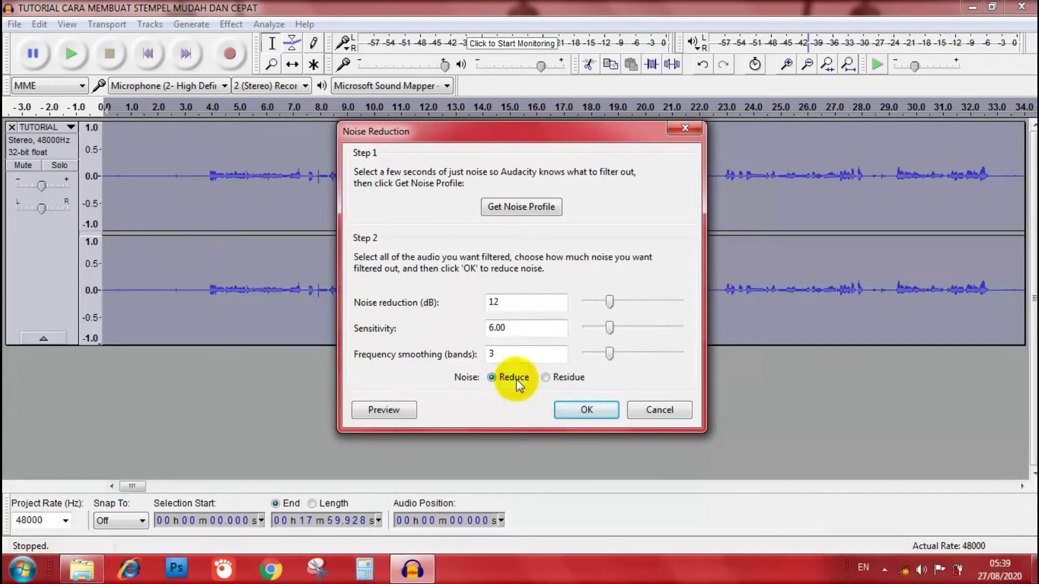
click(585, 412)
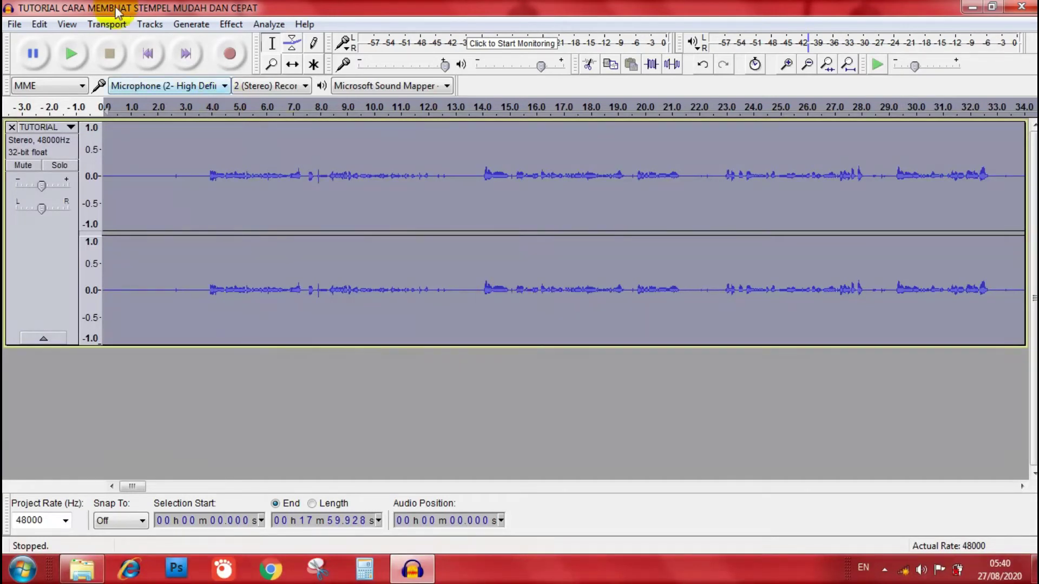
click(73, 47)
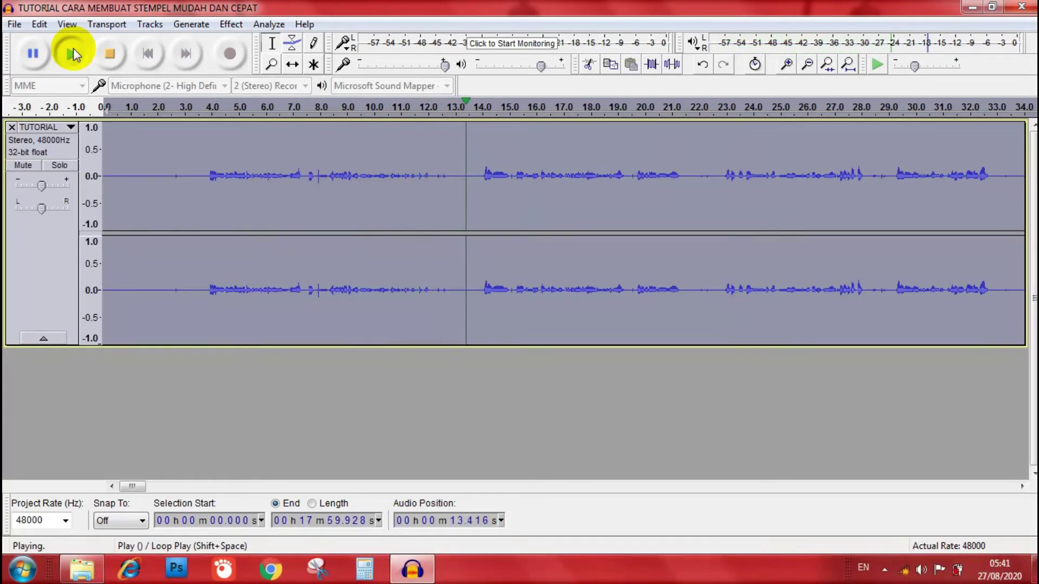
click(72, 52)
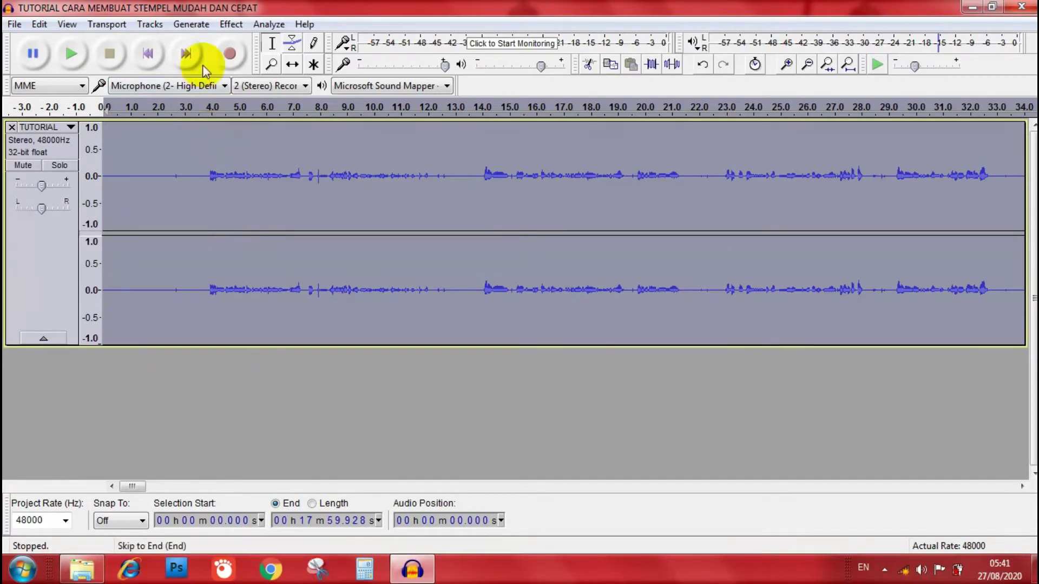
Apply Bass and Treble to the whole track with bass 25 dB, treble -20.6 dB and level 0.0 dB, previewing it first
click(230, 25)
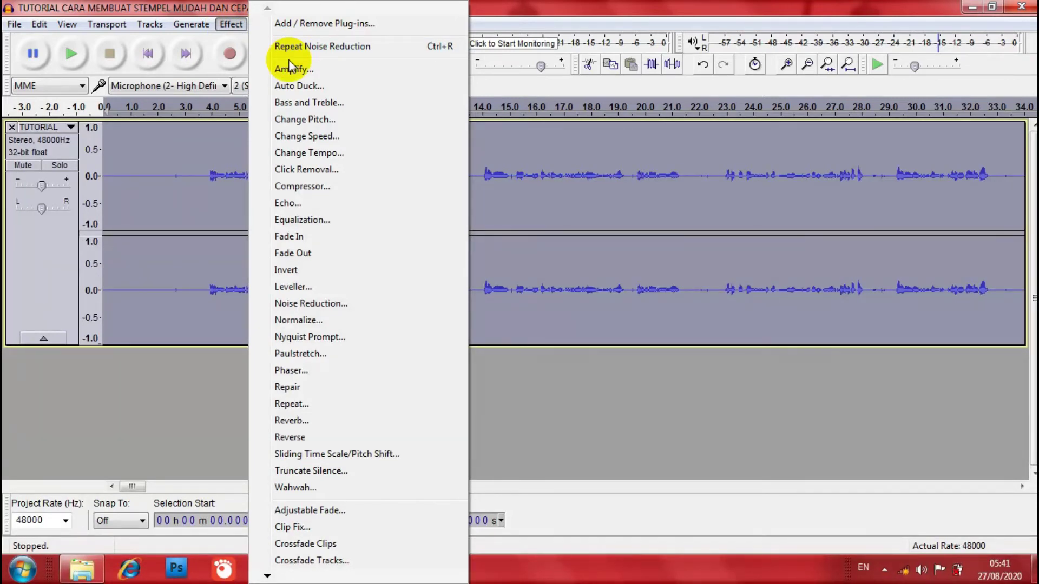
click(346, 102)
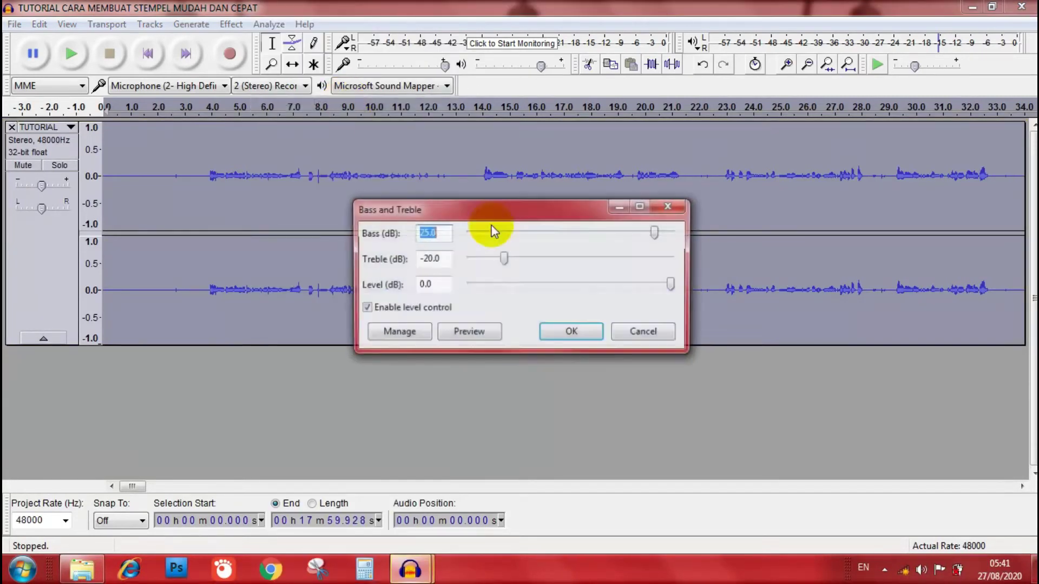
drag(656, 233, 632, 237)
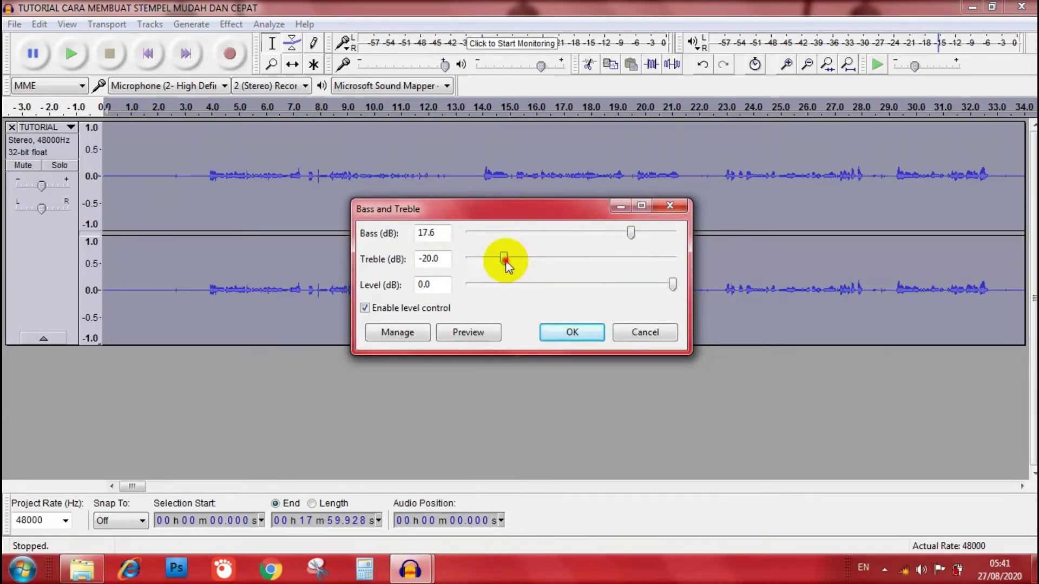
mouse_move(505, 260)
mouse_down()
mouse_move(489, 261)
mouse_move(534, 268)
mouse_move(501, 259)
mouse_up()
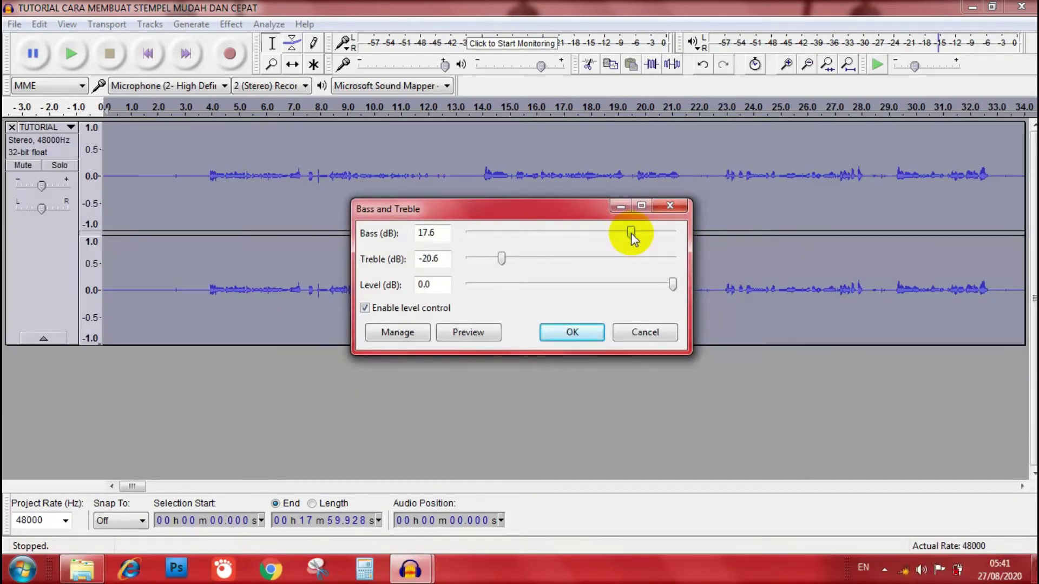
drag(631, 234, 657, 236)
double_click(430, 233)
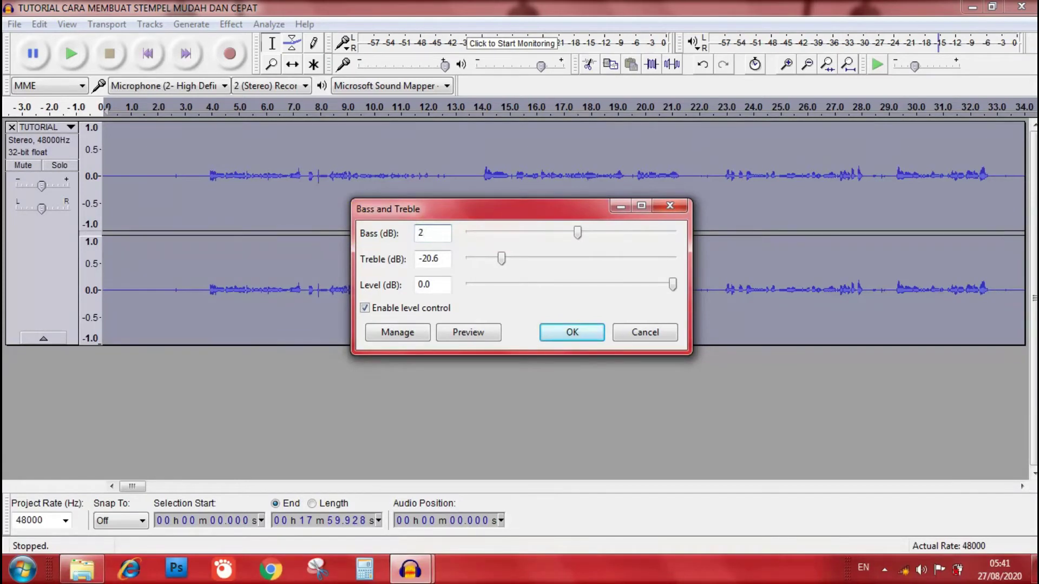
text(5)
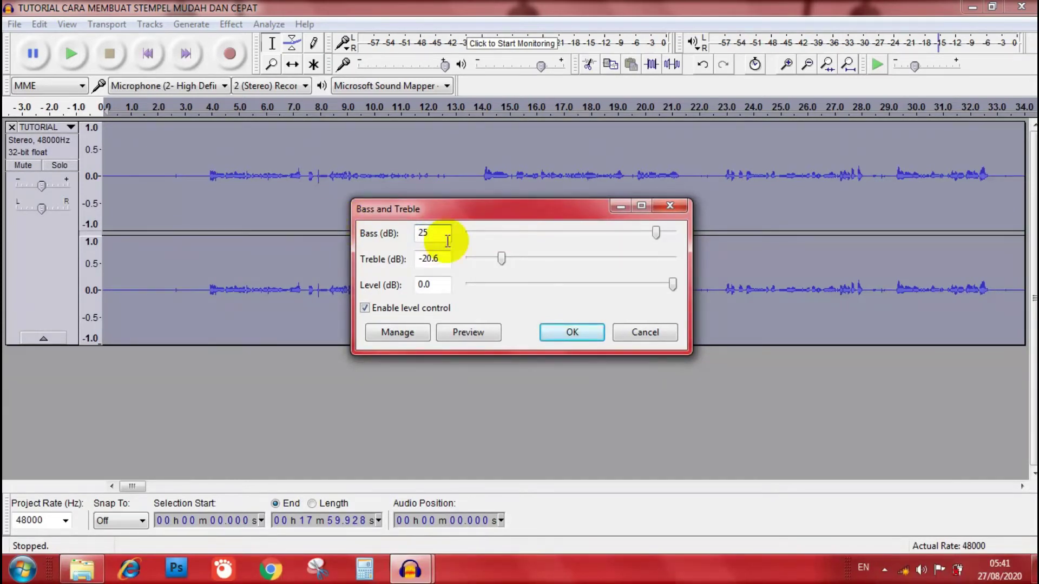
click(478, 333)
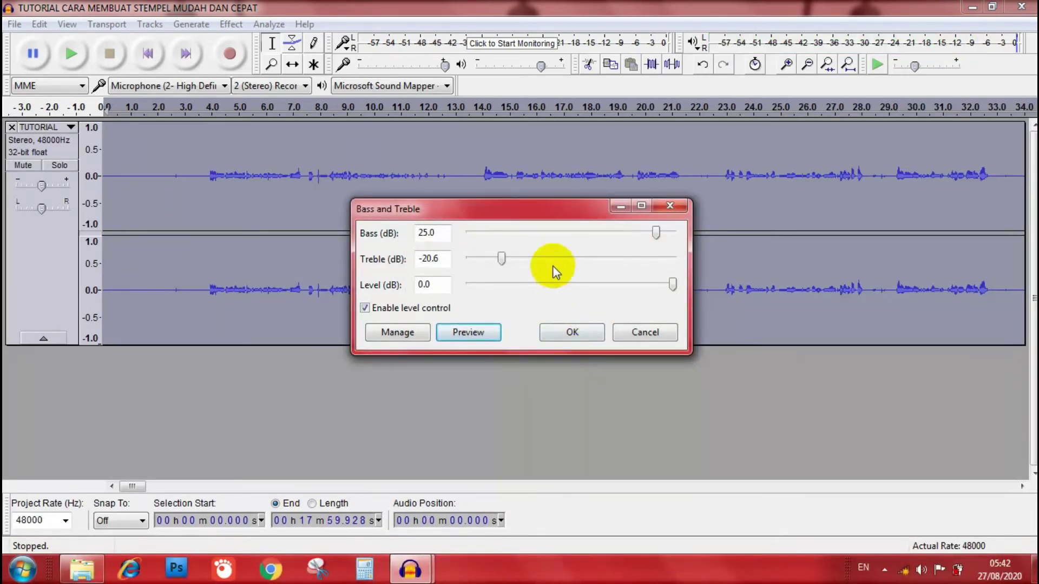
click(585, 333)
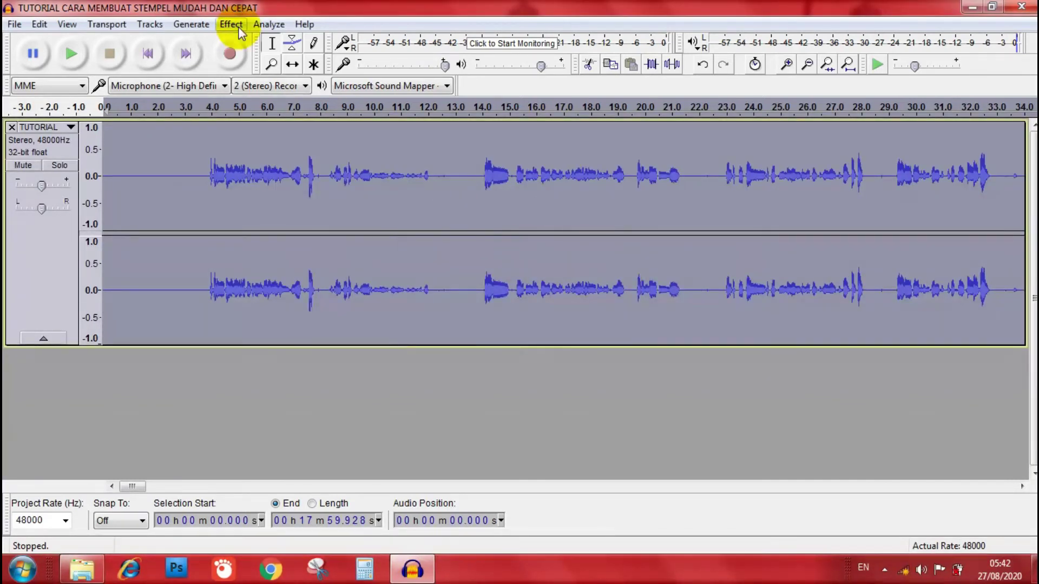
Play back the bass-boosted track, raise the system speaker volume to maximum, and check the volume mixer before stopping playback
click(72, 53)
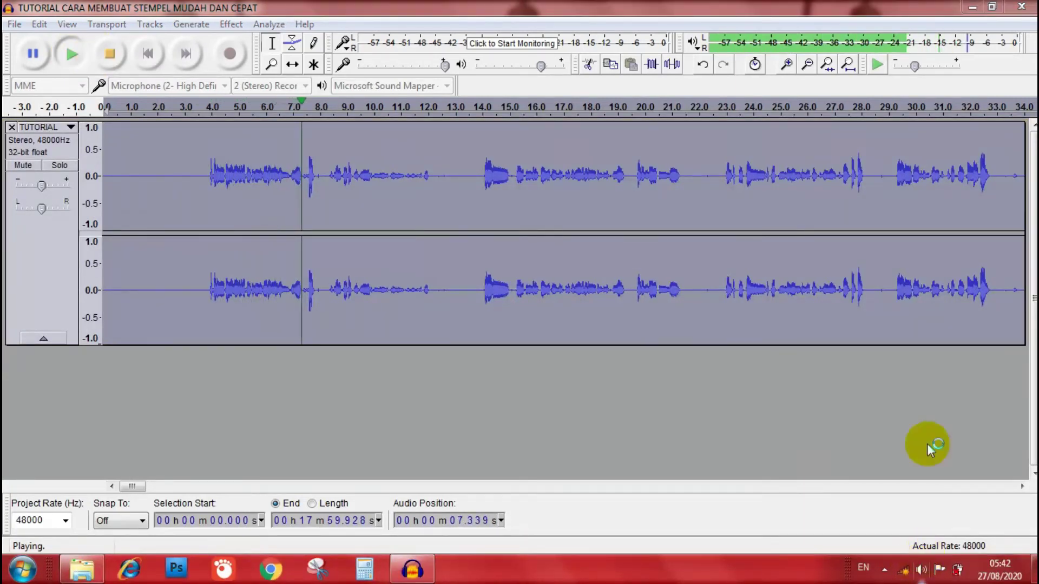
drag(929, 430, 916, 353)
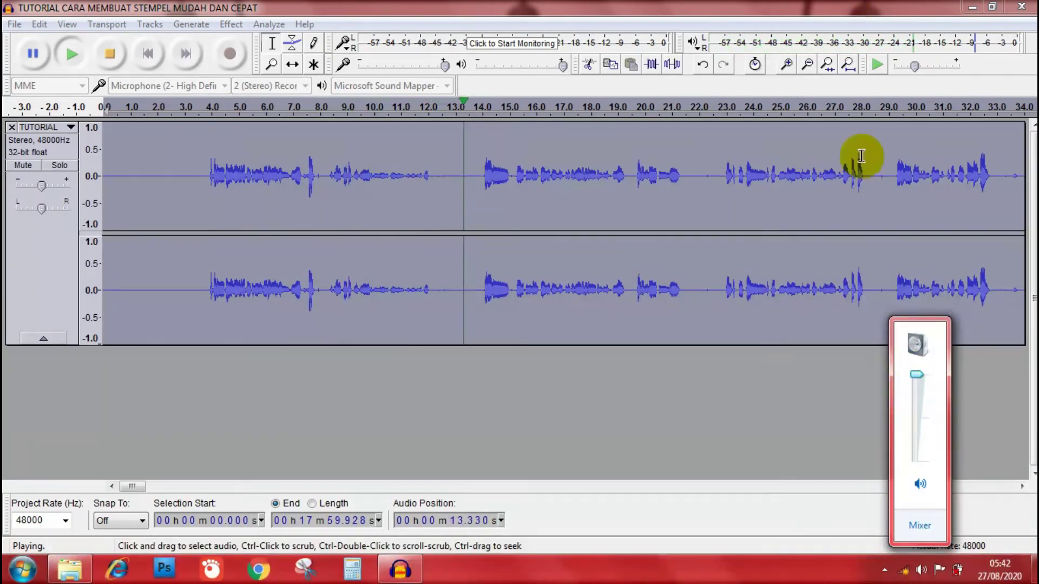
click(918, 526)
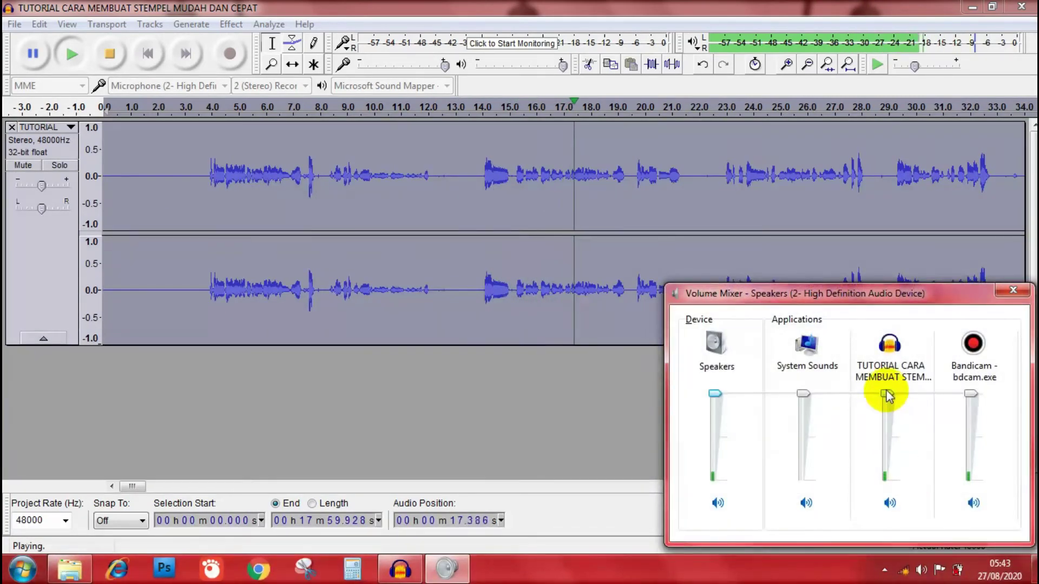
click(1007, 295)
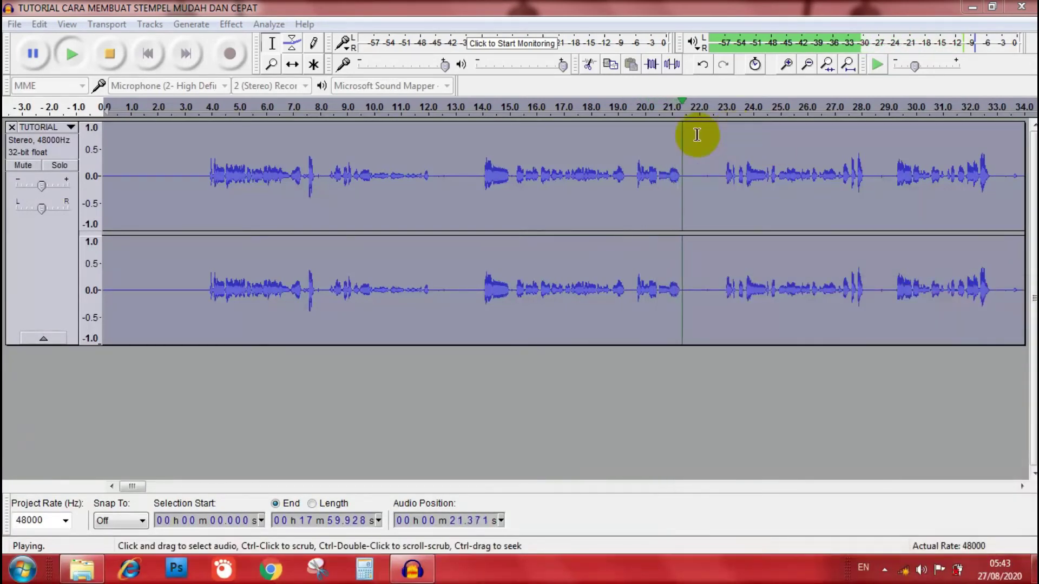
click(109, 54)
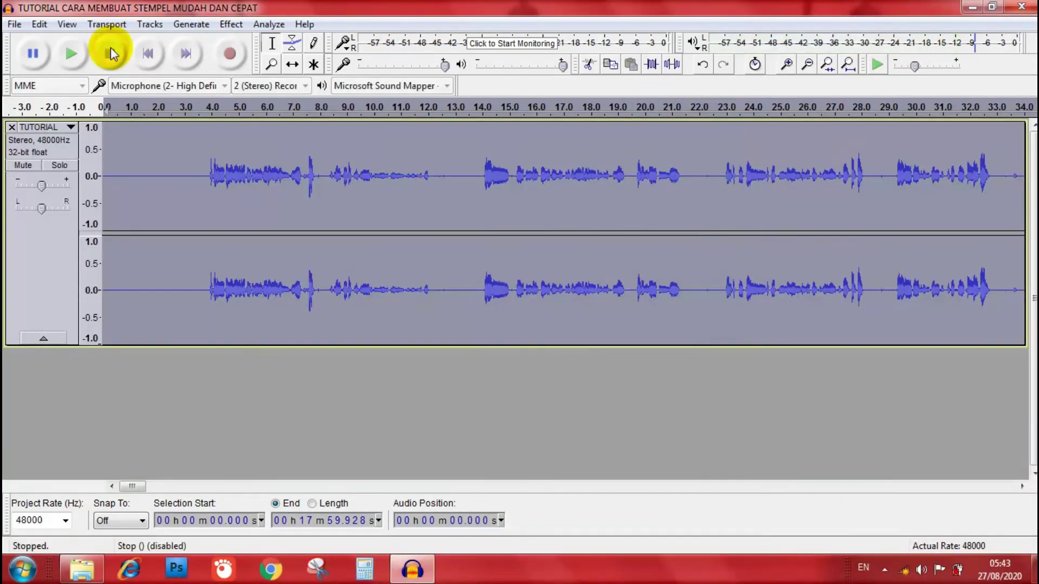
Apply the Compressor to the whole track: threshold -12 dB, noise floor -40 dB, ratio 2:1, attack 0.20 s, release 1.0 s, make-up gain on
click(233, 25)
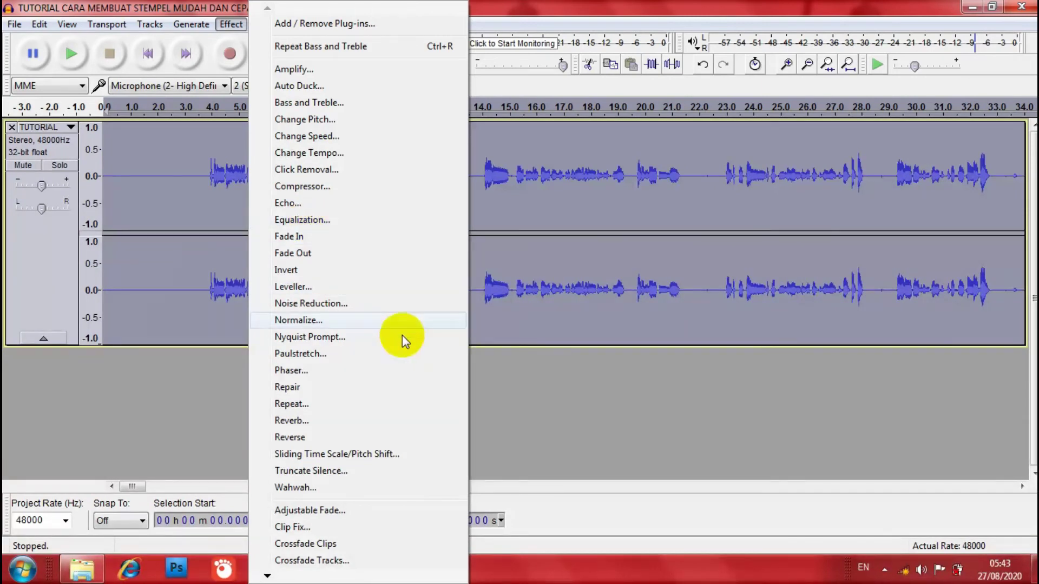
click(541, 398)
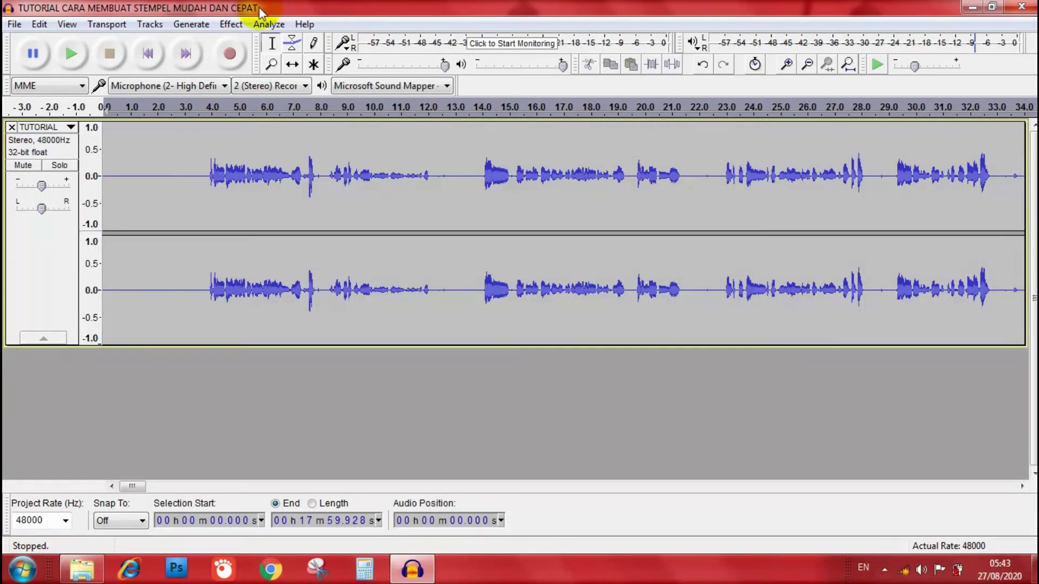
click(230, 24)
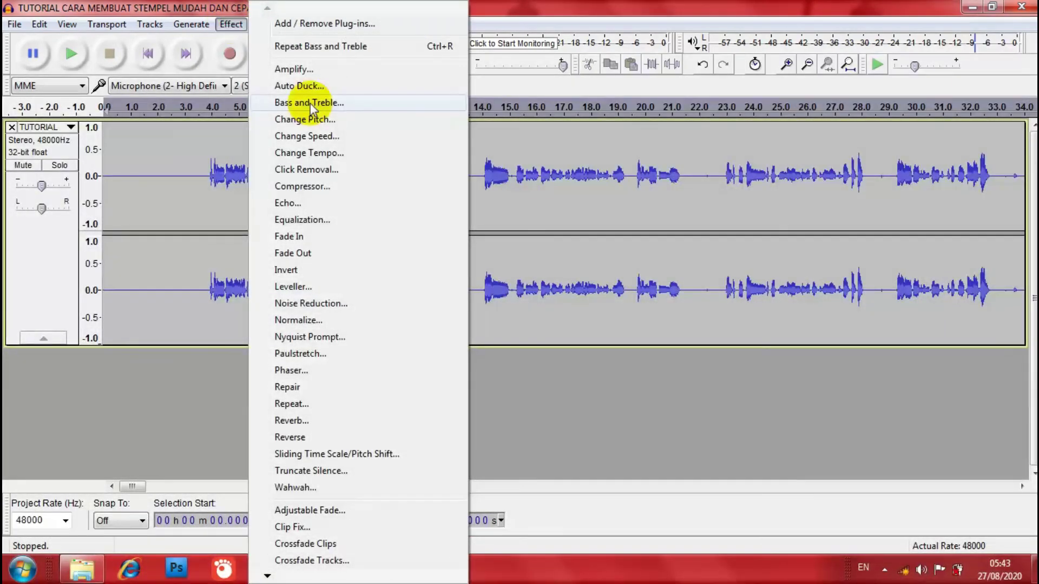
click(316, 186)
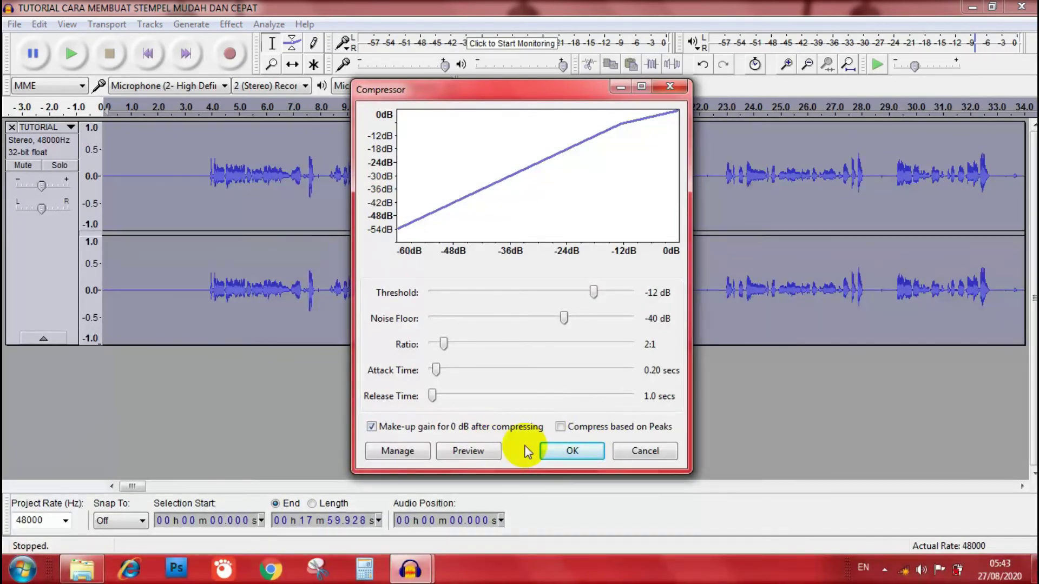
click(563, 453)
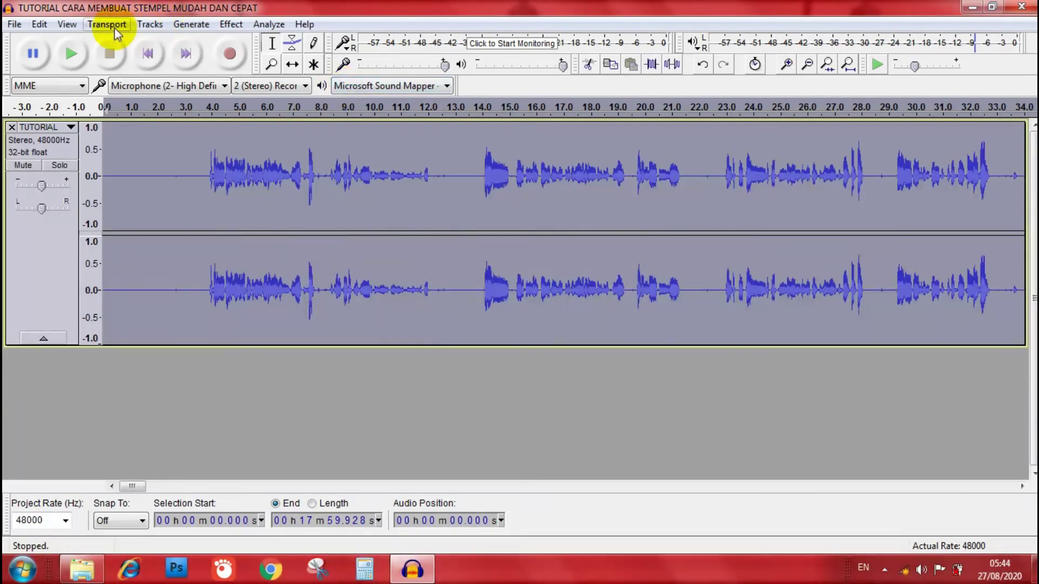
Play back part of the compressed track, stop it, and clear the selection by placing the cursor at about 2.6 seconds
click(193, 106)
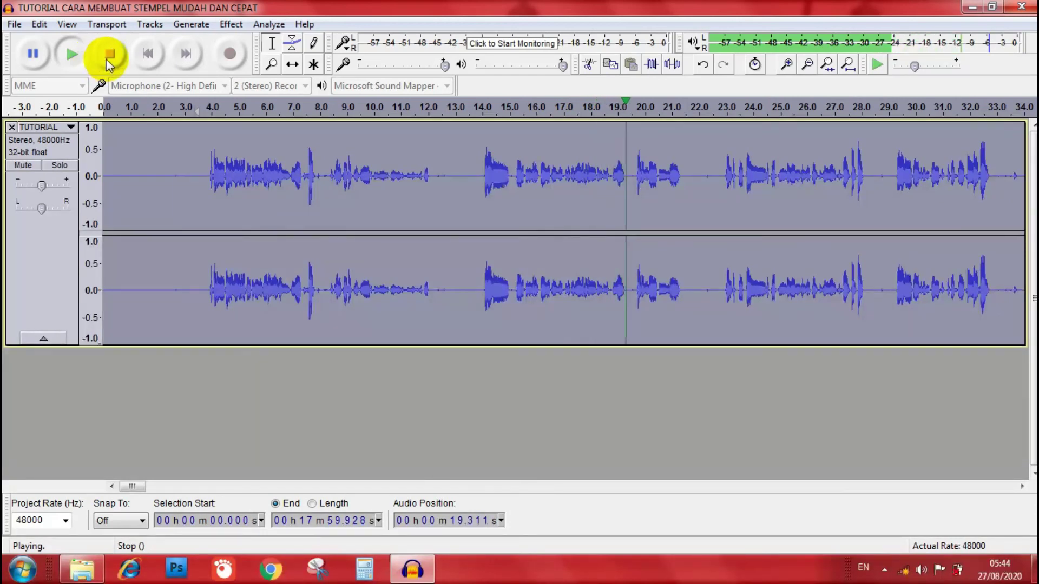
click(107, 60)
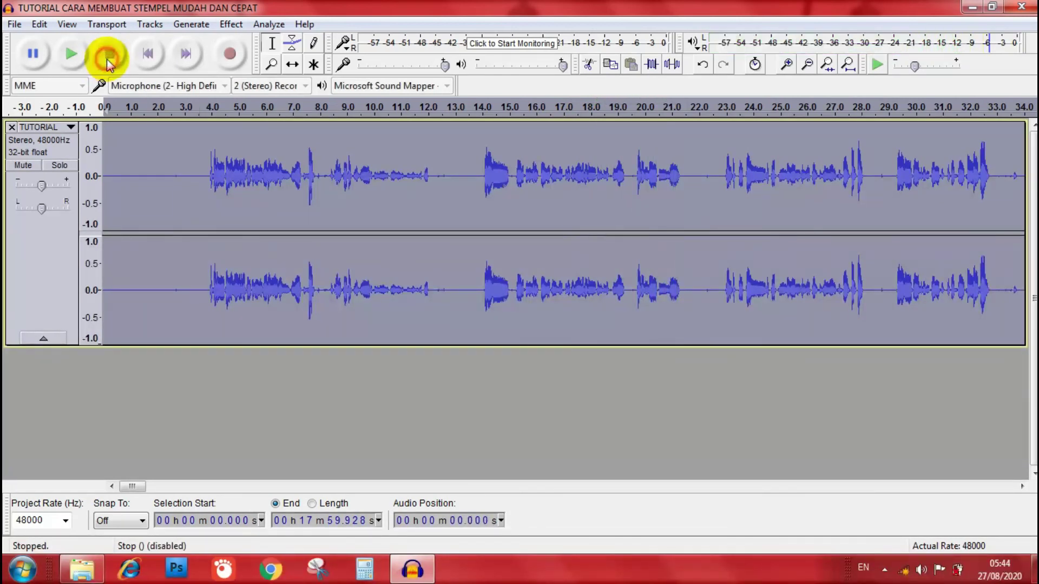
click(173, 220)
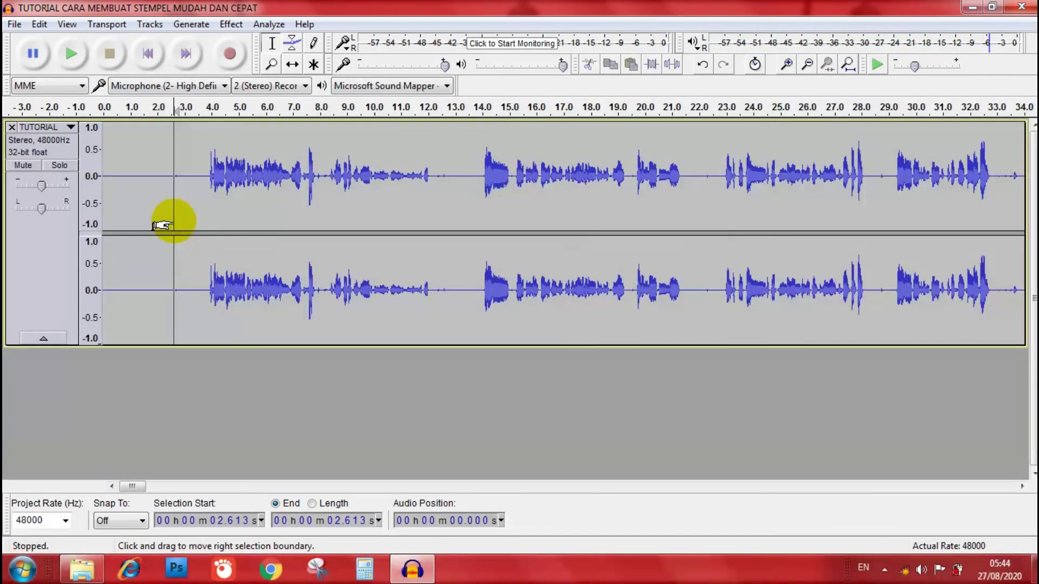